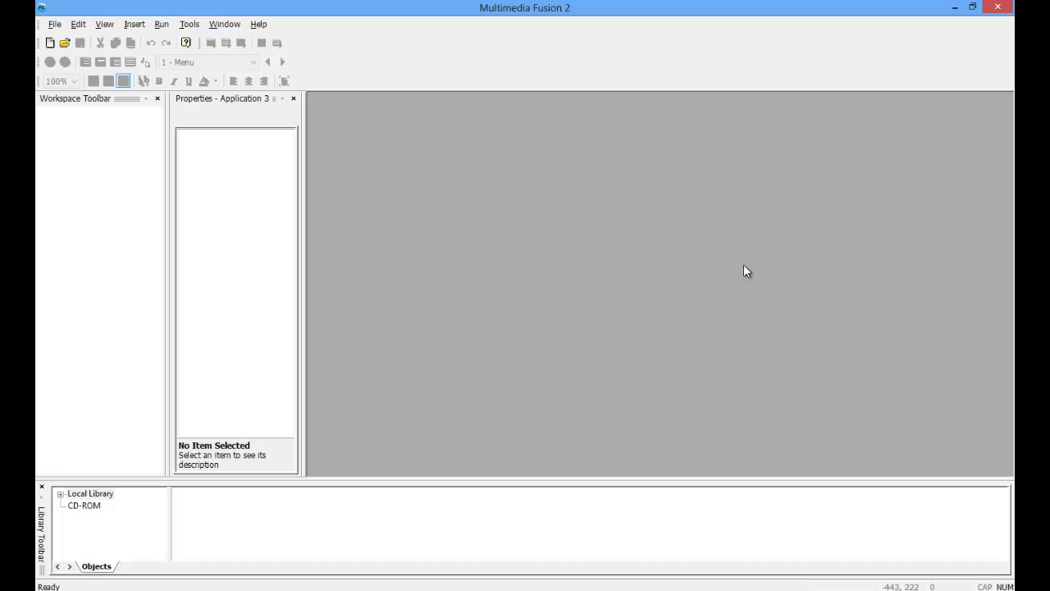
- Create a new blank application, Application 4, from the File menu
left_click(50, 43)
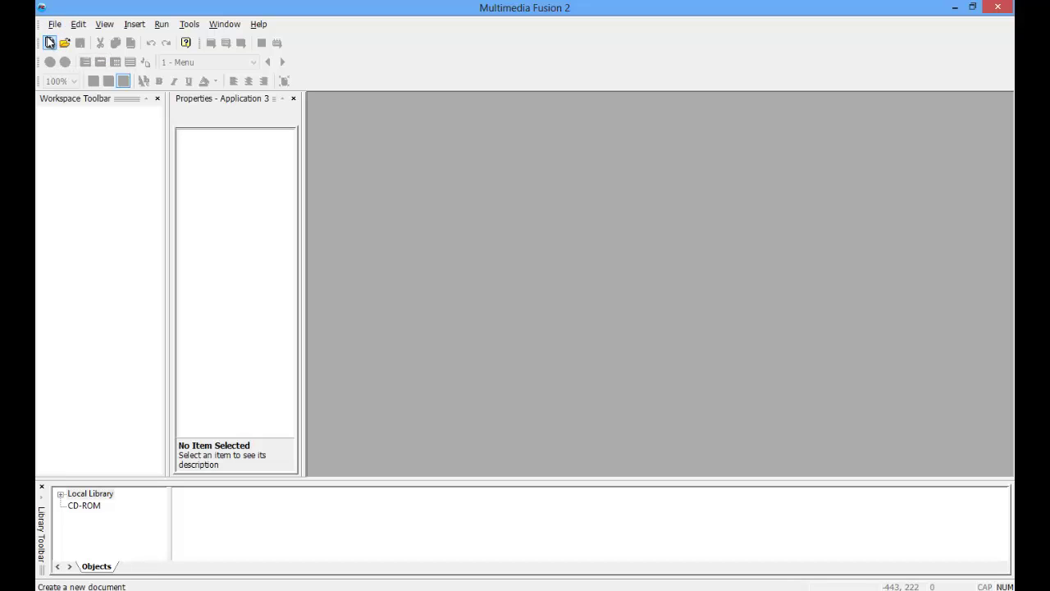
left_click(52, 25)
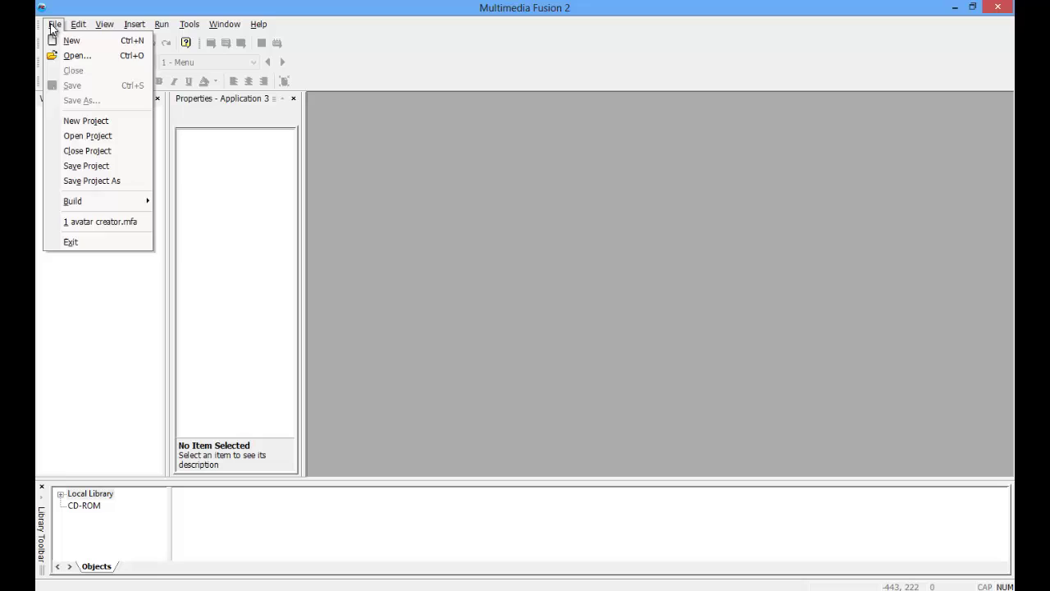
left_click(52, 40)
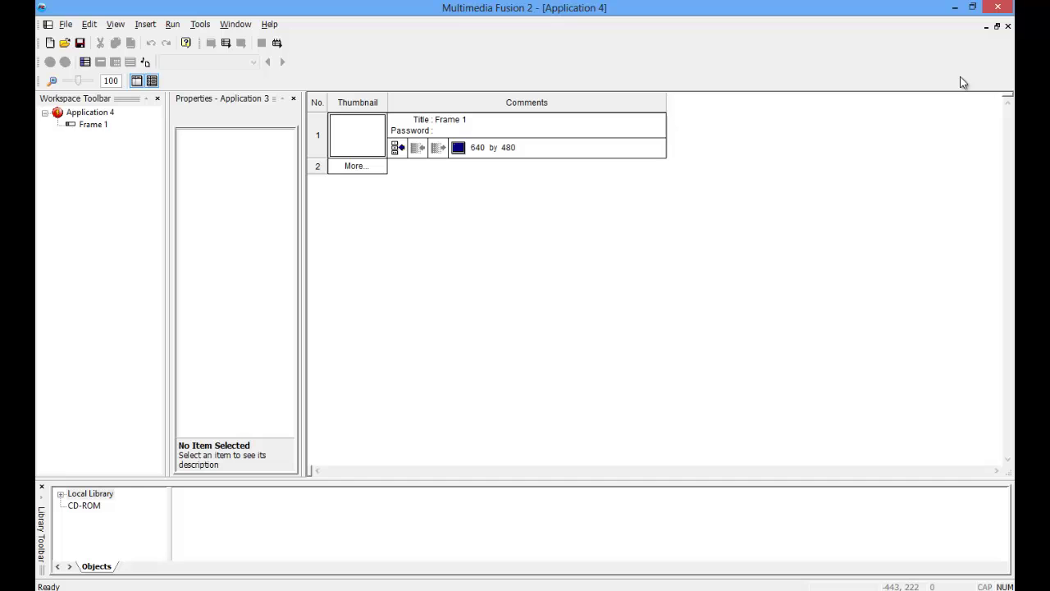
- Restore, reposition, then maximize the Application 4 storyboard window to fill the workspace
left_click(997, 27)
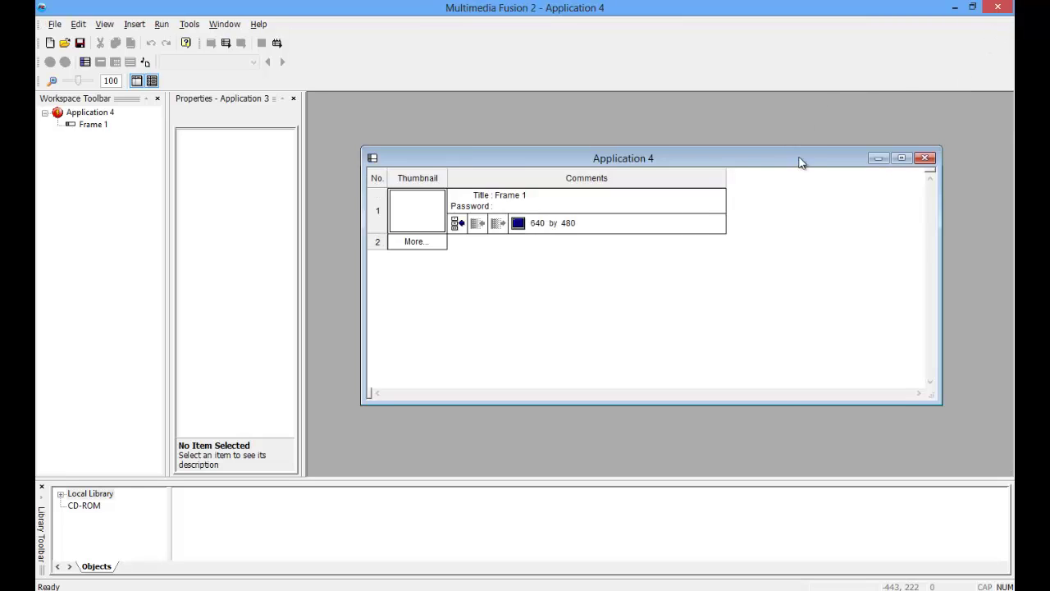
left_click_drag(799, 161, 781, 147)
left_click(883, 144)
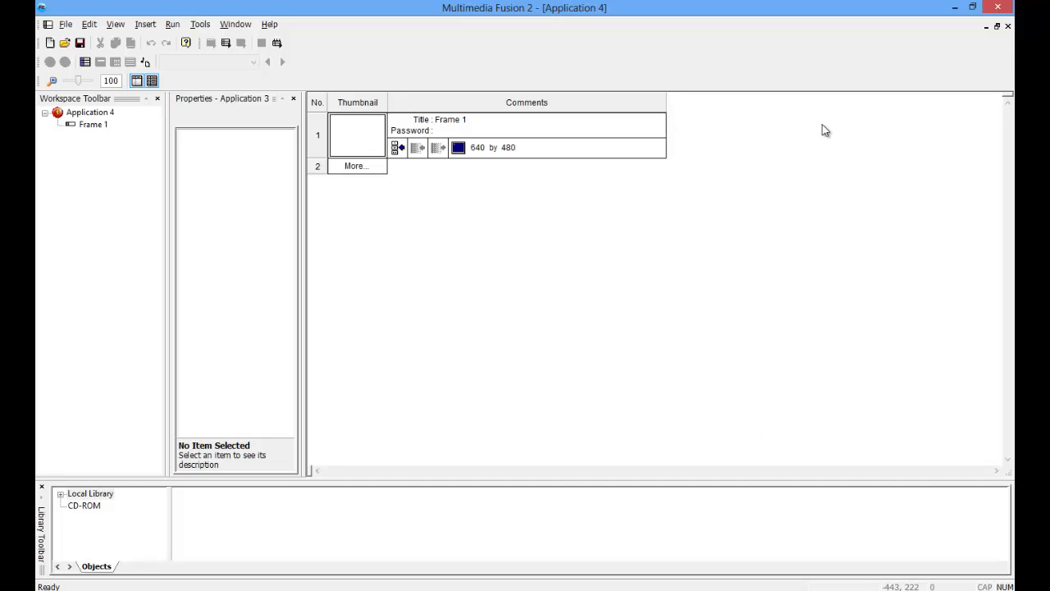
- Retitle Frame 1 as 'Menu' in the Storyboard Editor's Title field
left_click(467, 117)
key("Return")
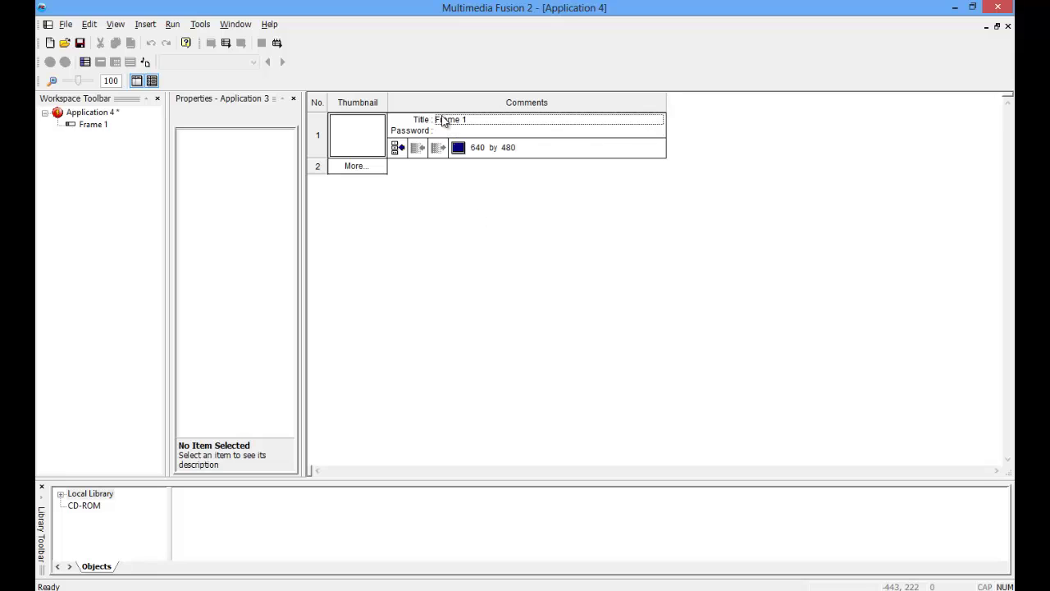
left_click(451, 119)
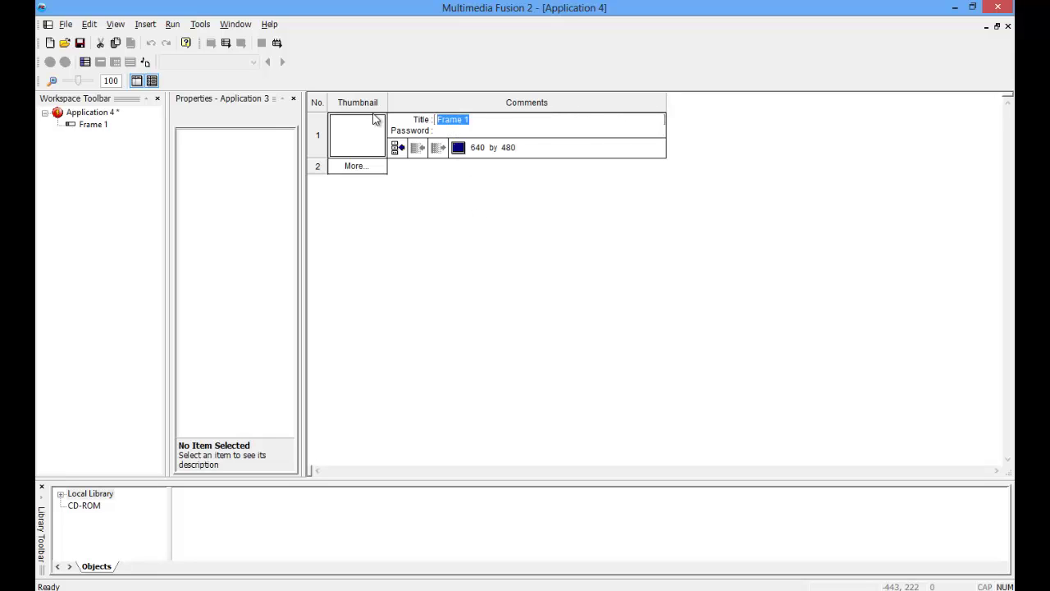
type("MENU")
key("BackSpace")
key("BackSpace")
key("BackSpace")
type("enu")
key("Return")
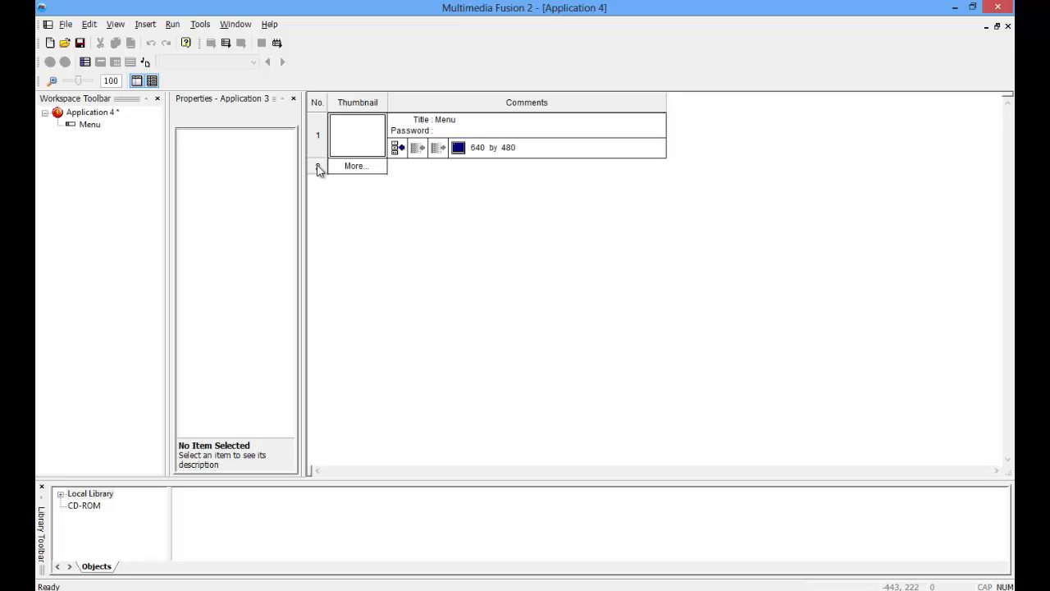
- Add Frame 2 via More..., then open the blank Menu frame in the Frame Editor
left_click(318, 168)
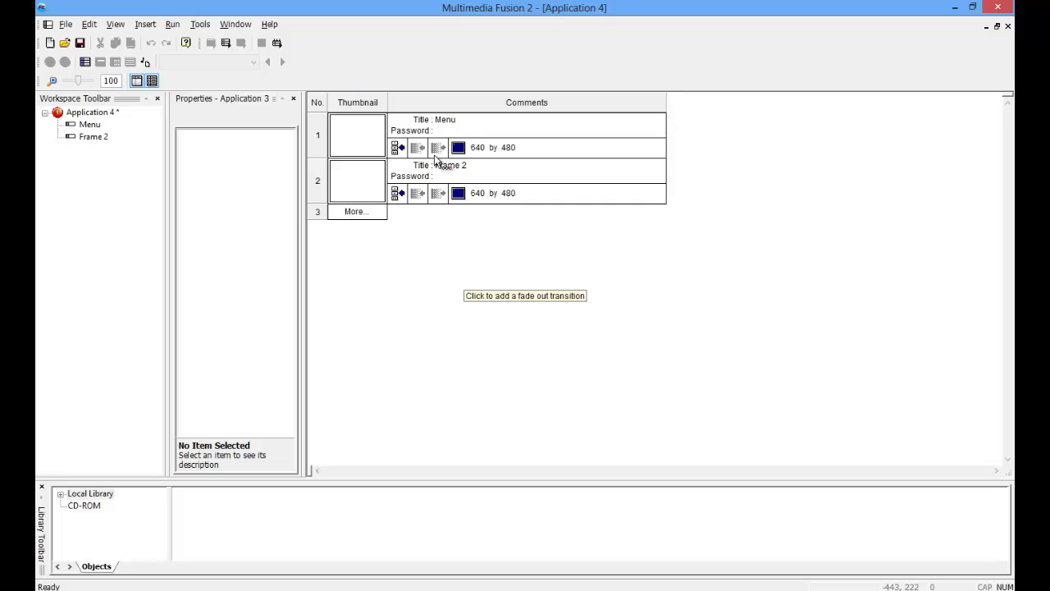
double_click(318, 130)
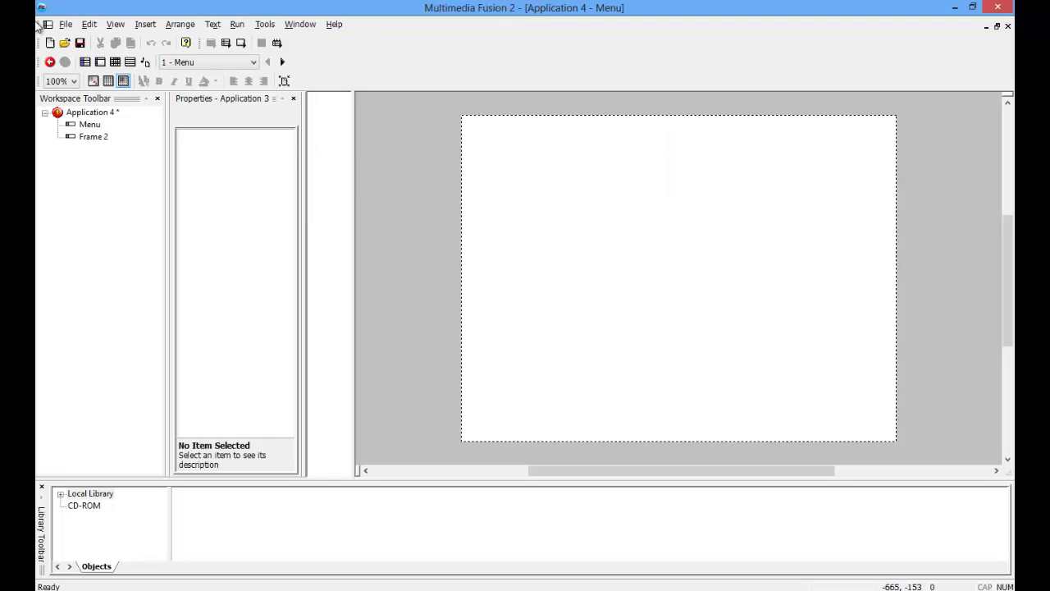
left_click(85, 62)
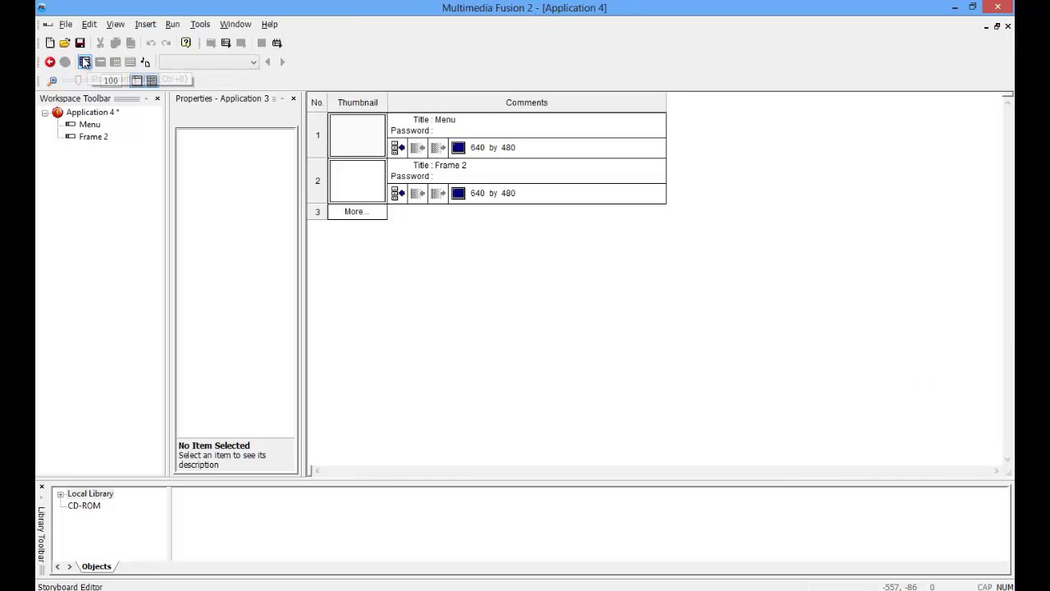
double_click(313, 134)
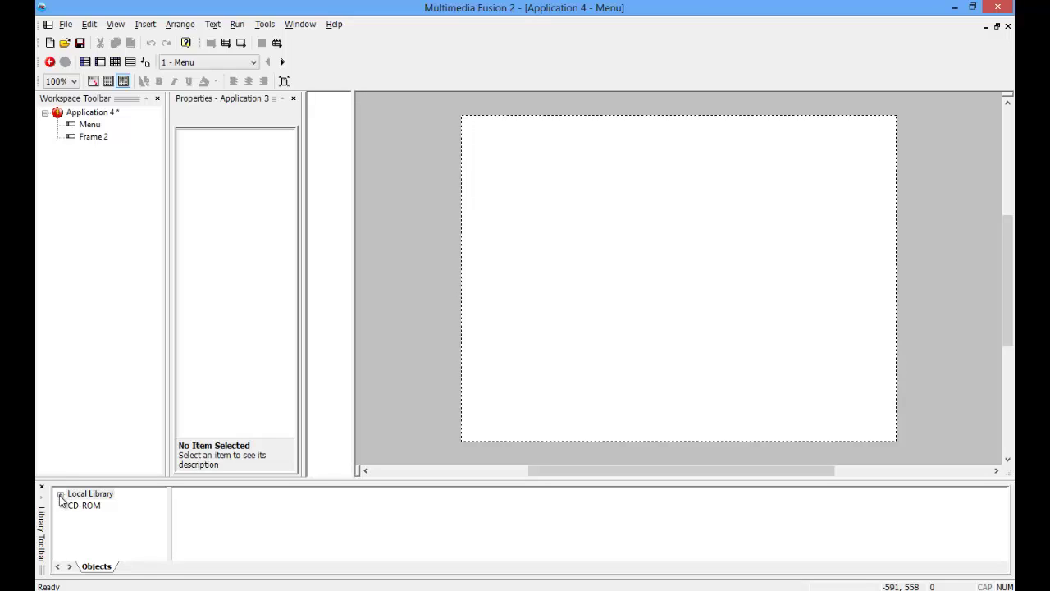
- Expand the Local Library in the Library Toolbar and browse its categories
left_click(60, 494)
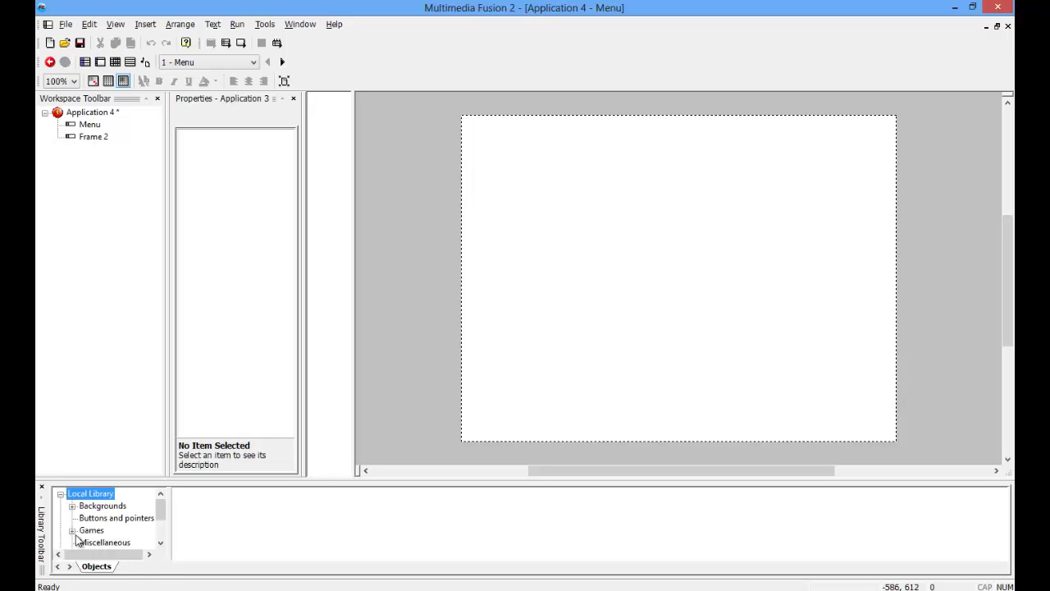
left_click(160, 510)
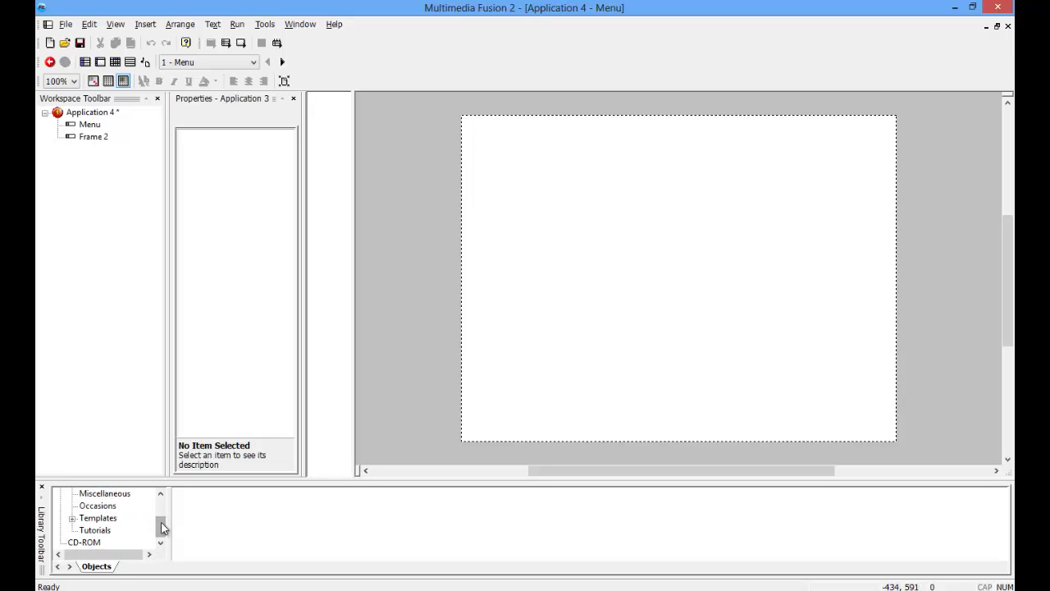
left_click_drag(159, 525, 155, 482)
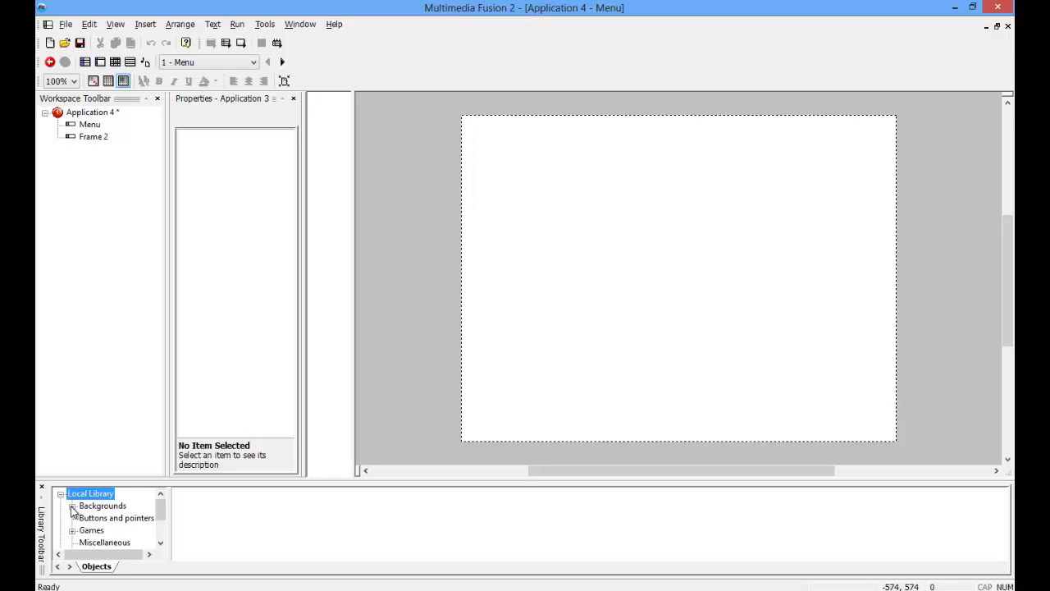
left_click(72, 506)
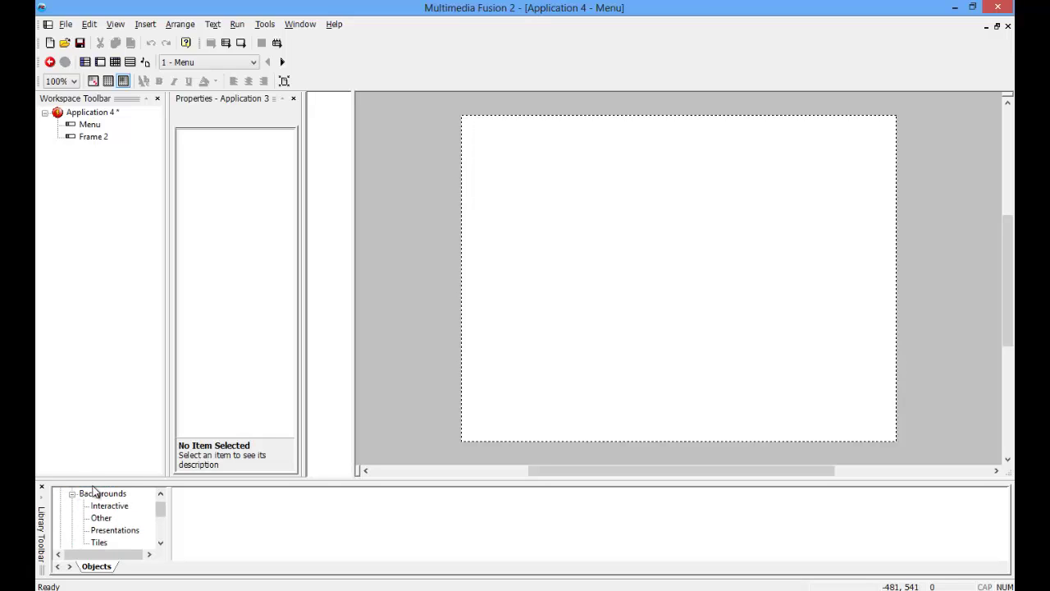
left_click(72, 493)
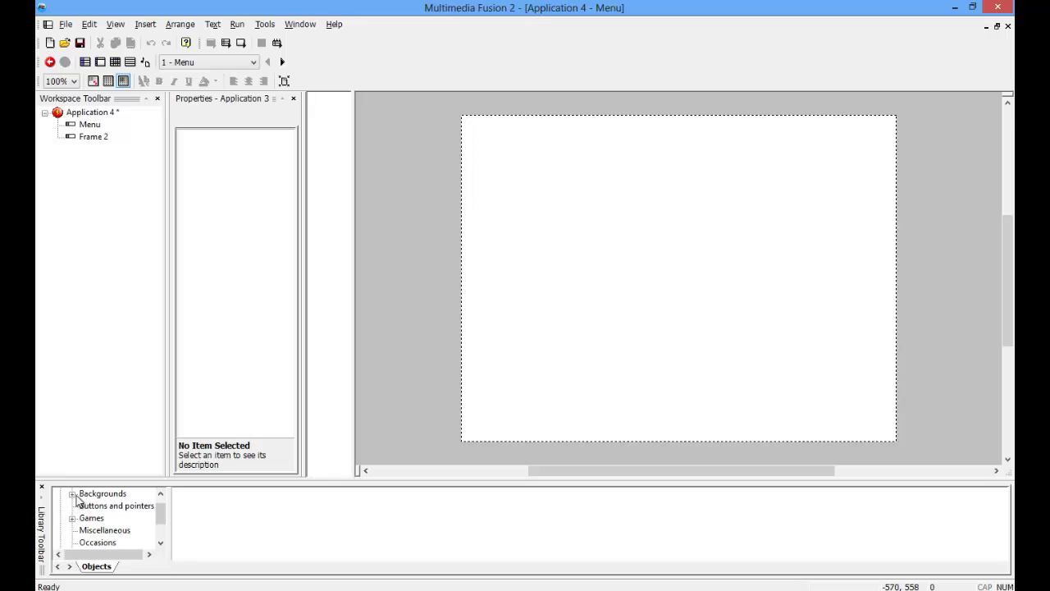
scroll(78, 504, "up", 1)
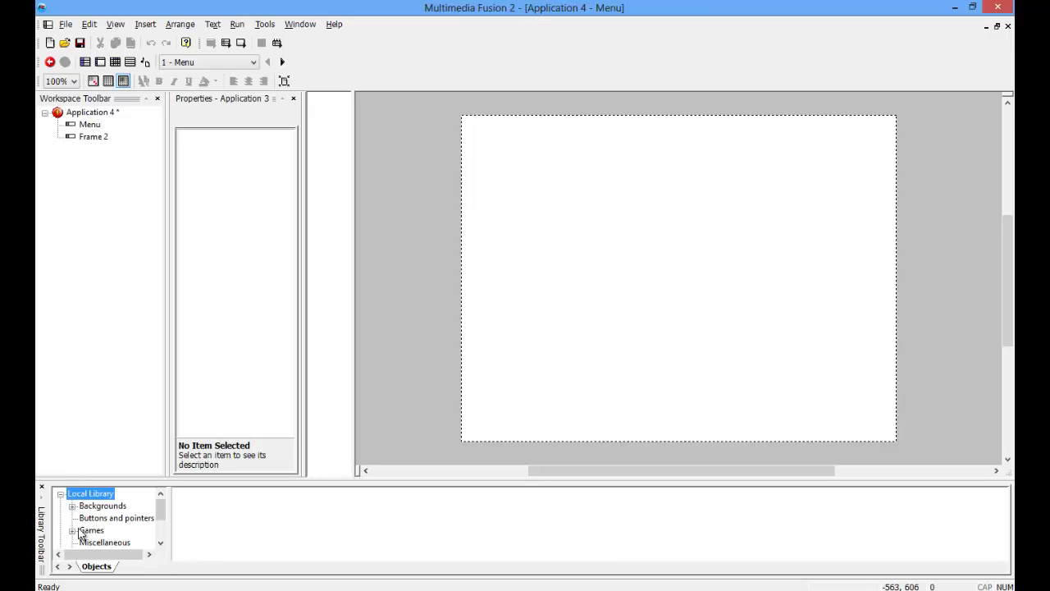
scroll(77, 521, "down", 1)
scroll(76, 518, "up", 1)
scroll(76, 519, "down", 1)
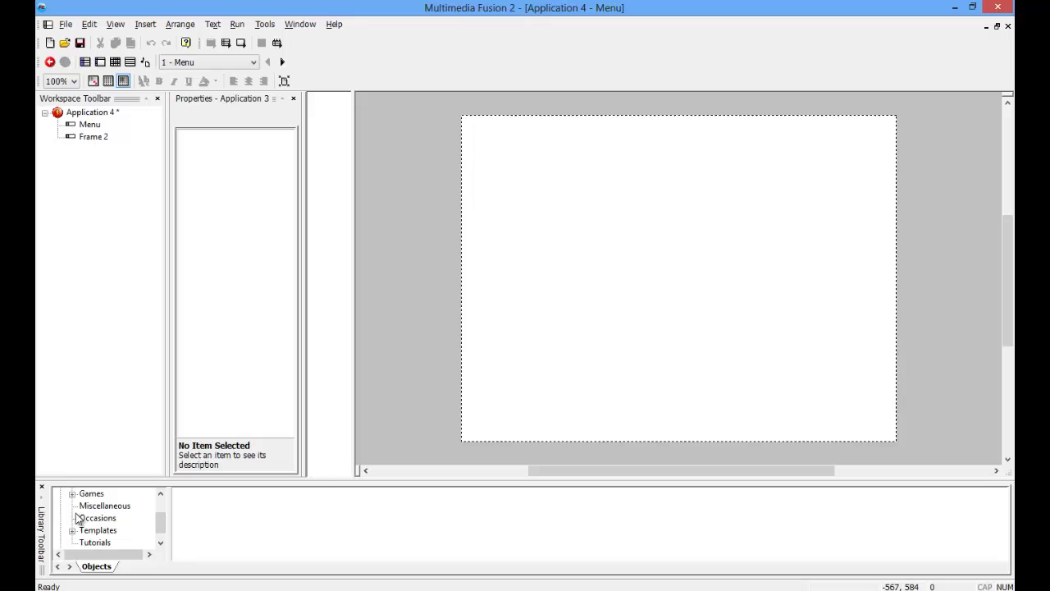
- Expand Games, choose Backgrounds, and open the Space - Backdrops collection
left_click(72, 493)
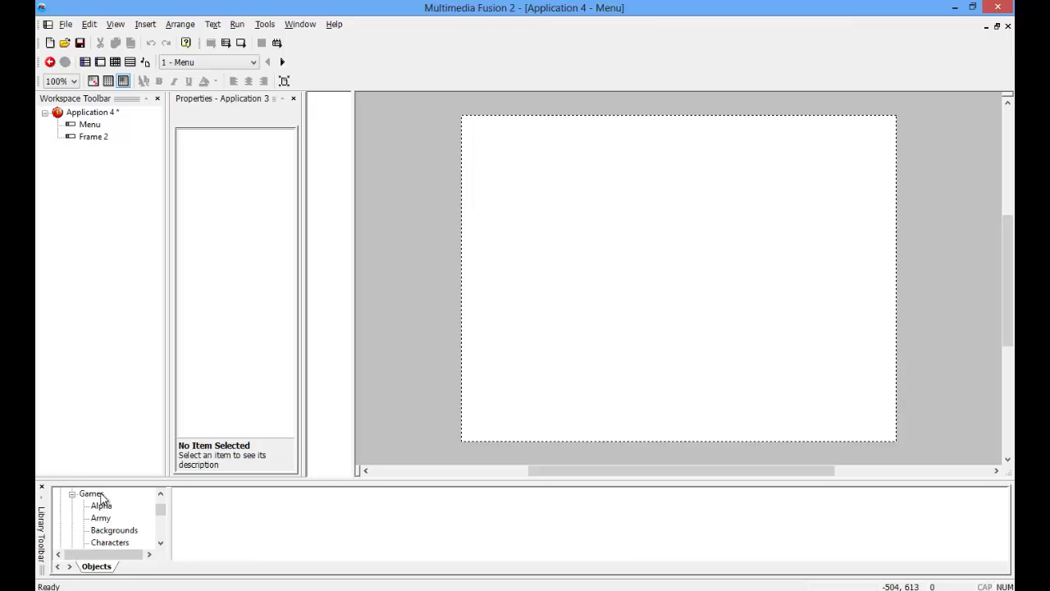
scroll(102, 515, "down", 1)
scroll(105, 517, "down", 1)
scroll(110, 515, "down", 2)
scroll(109, 513, "up", 3)
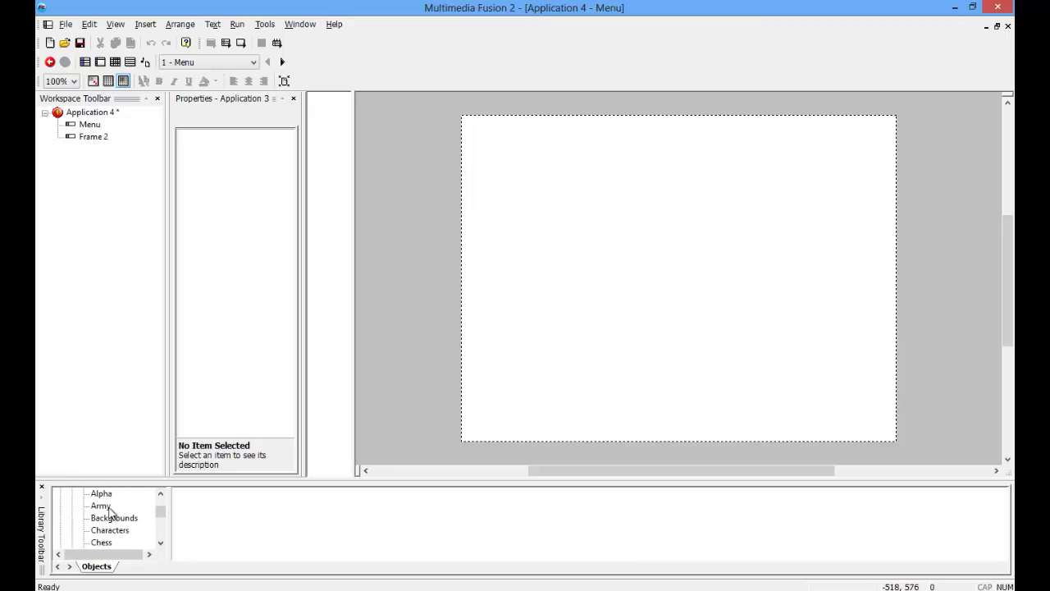
scroll(110, 513, "up", 1)
scroll(124, 519, "down", 1)
left_click(114, 522)
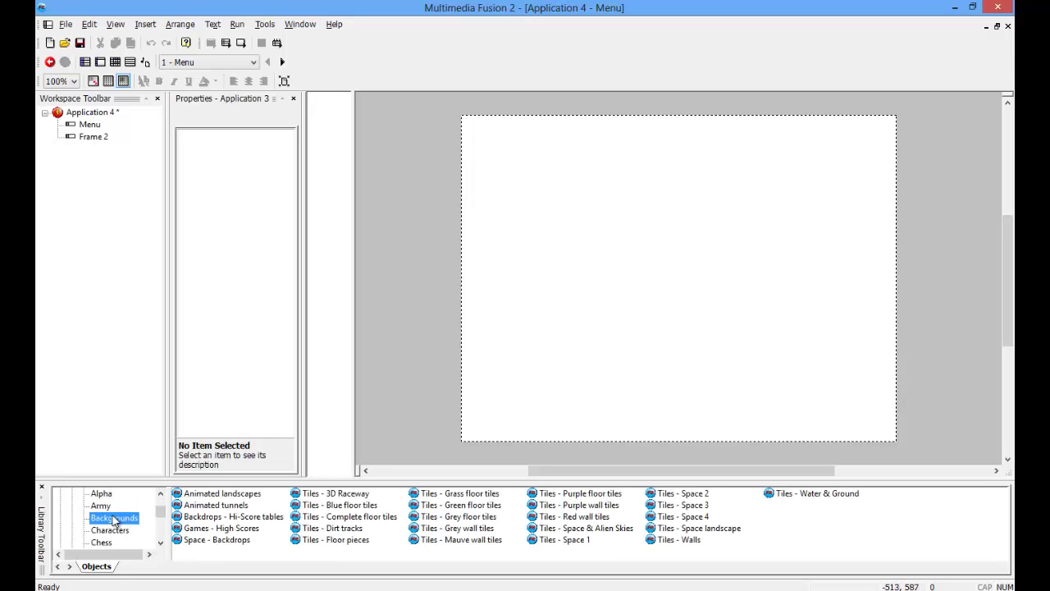
scroll(662, 314, "up", 1)
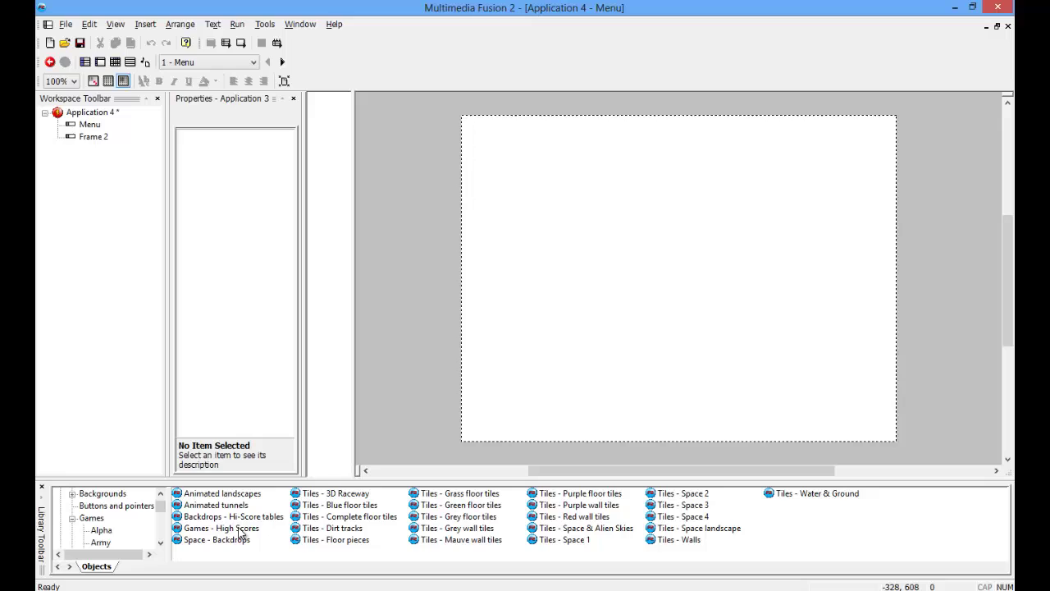
scroll(131, 525, "down", 1)
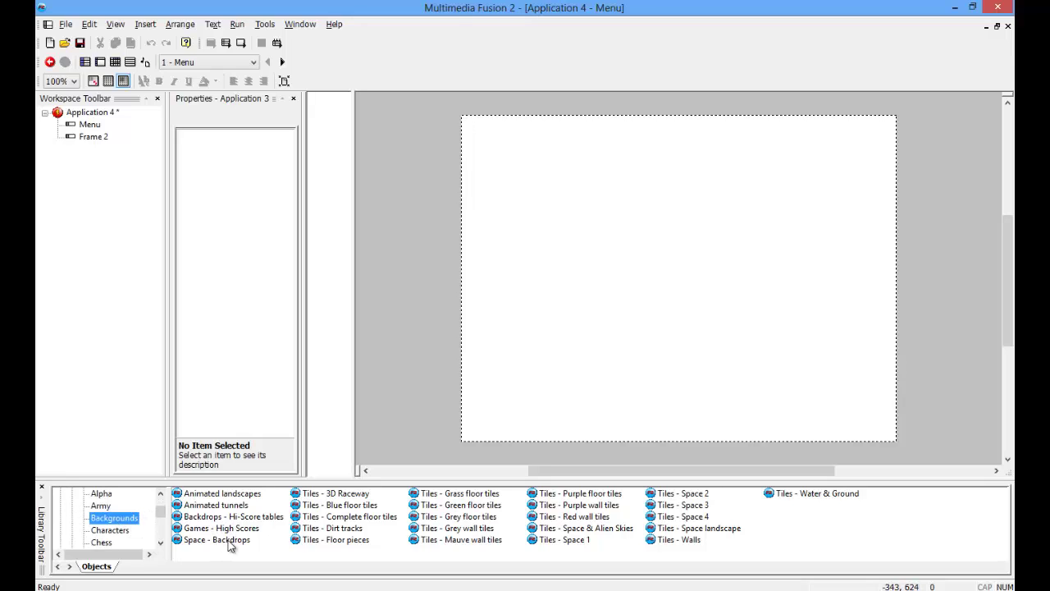
double_click(230, 539)
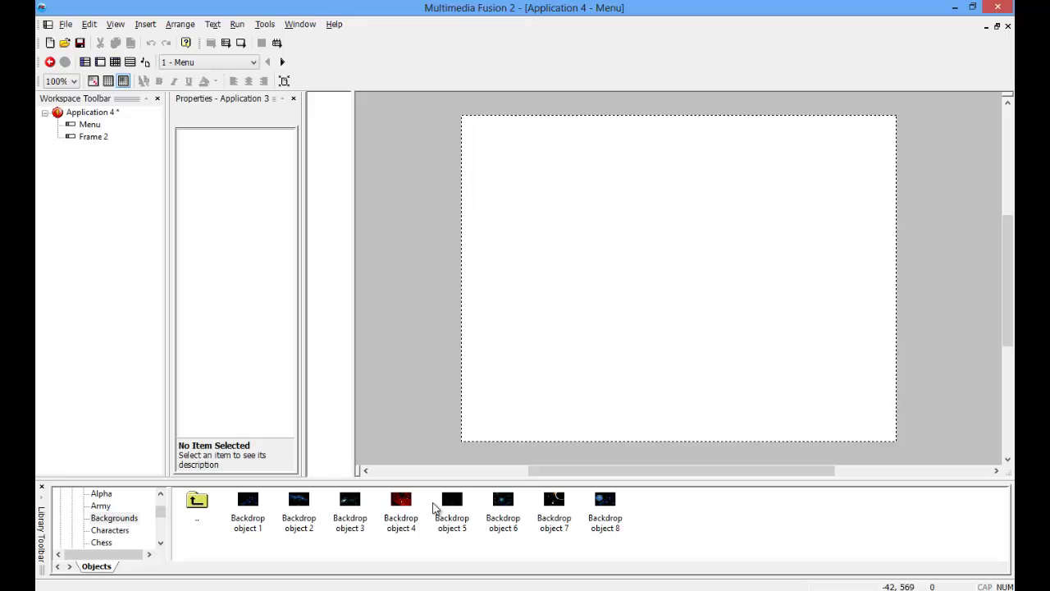
- Drag the starfield Backdrop object 5 onto the Menu frame so it fills it
left_click(444, 511)
left_click_drag(444, 511, 462, 122)
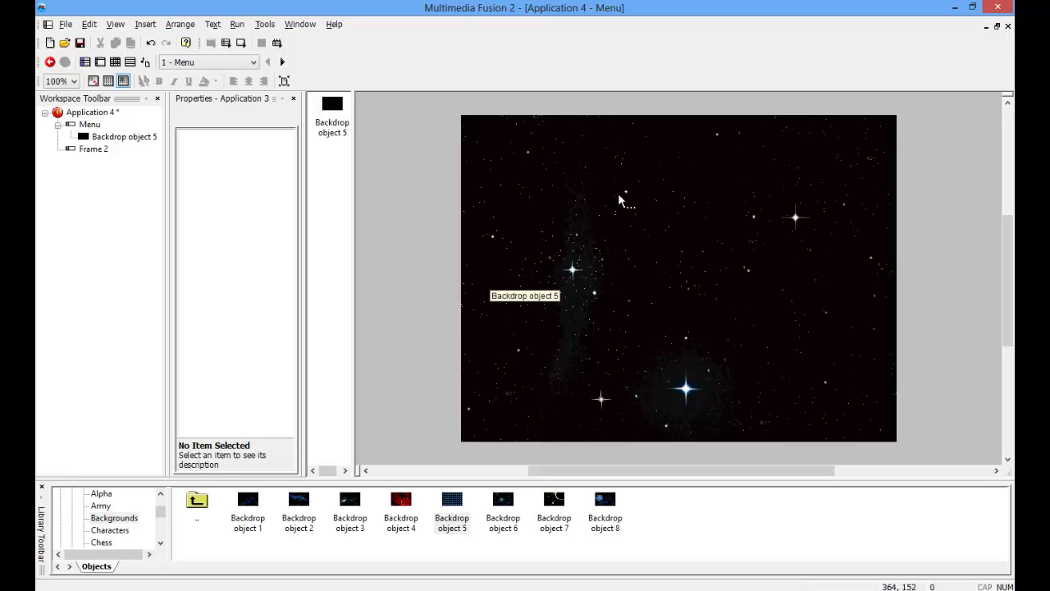
- Return to the backgrounds list, then collapse the Games and Local Library nodes
double_click(198, 503)
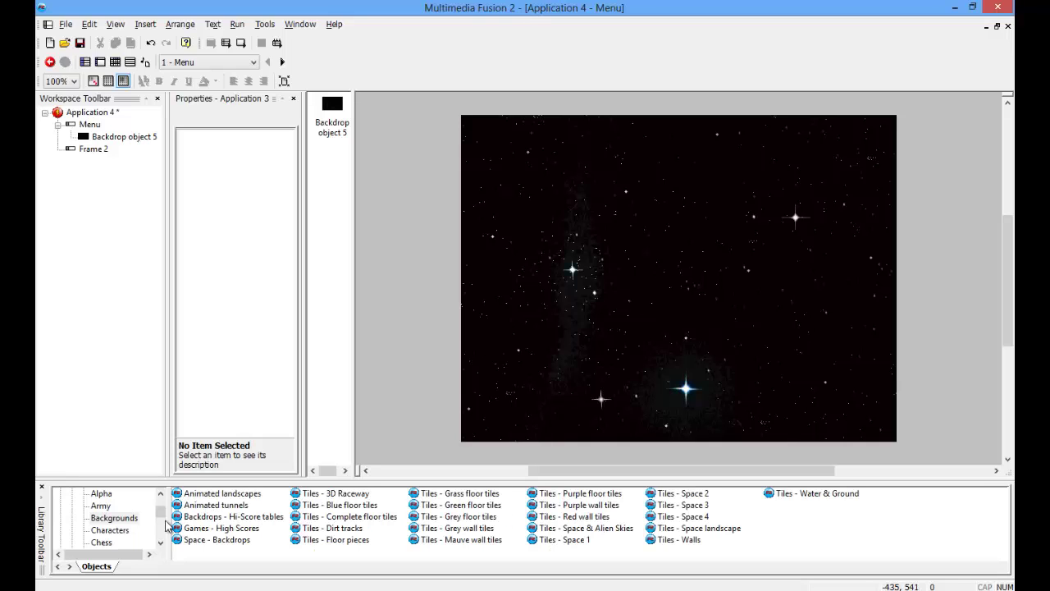
left_click_drag(161, 510, 162, 496)
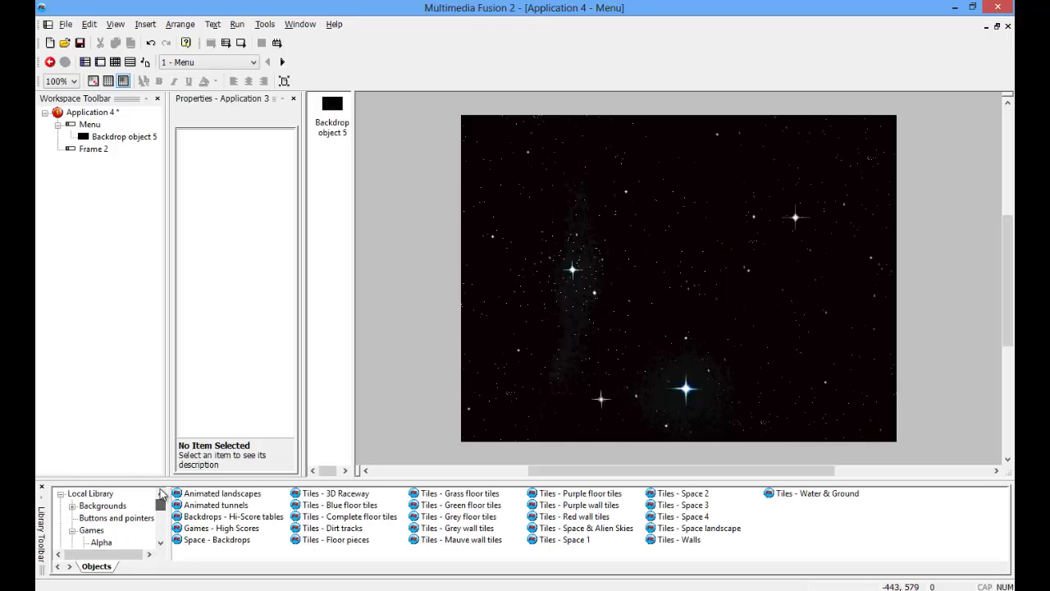
left_click(72, 529)
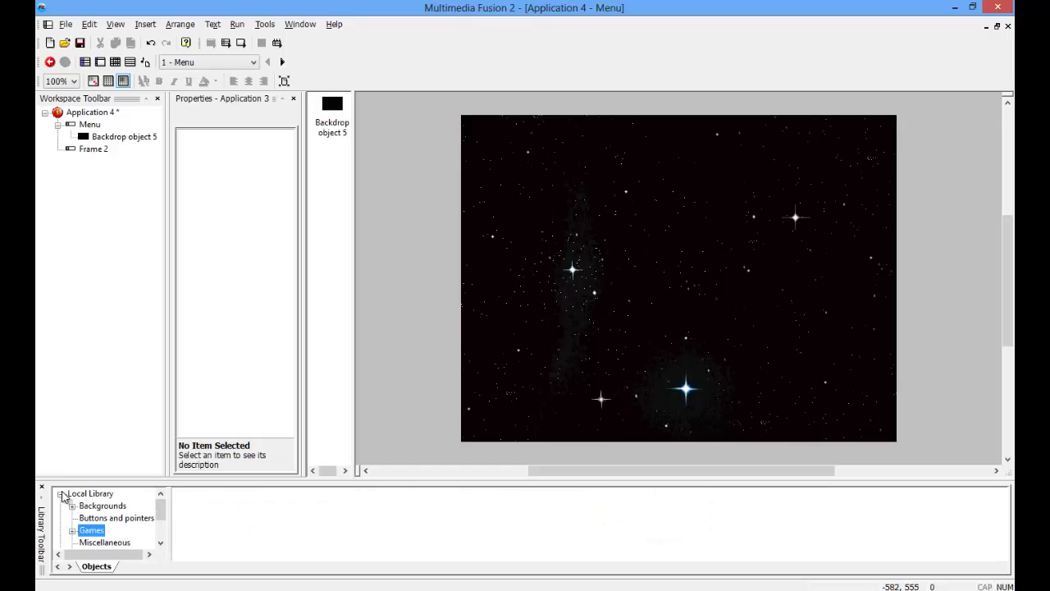
left_click(60, 493)
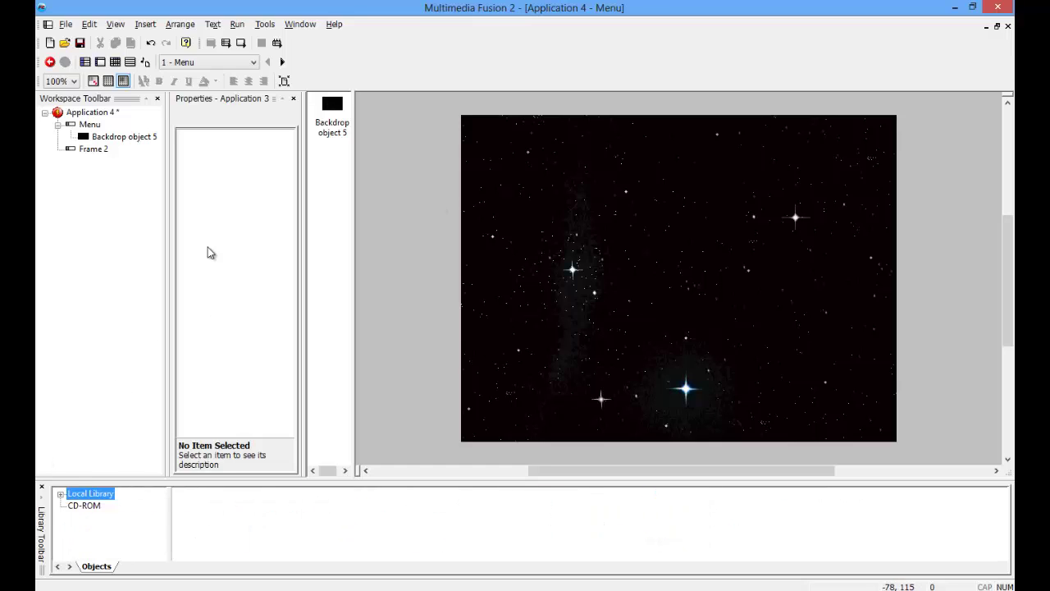
left_click(456, 223)
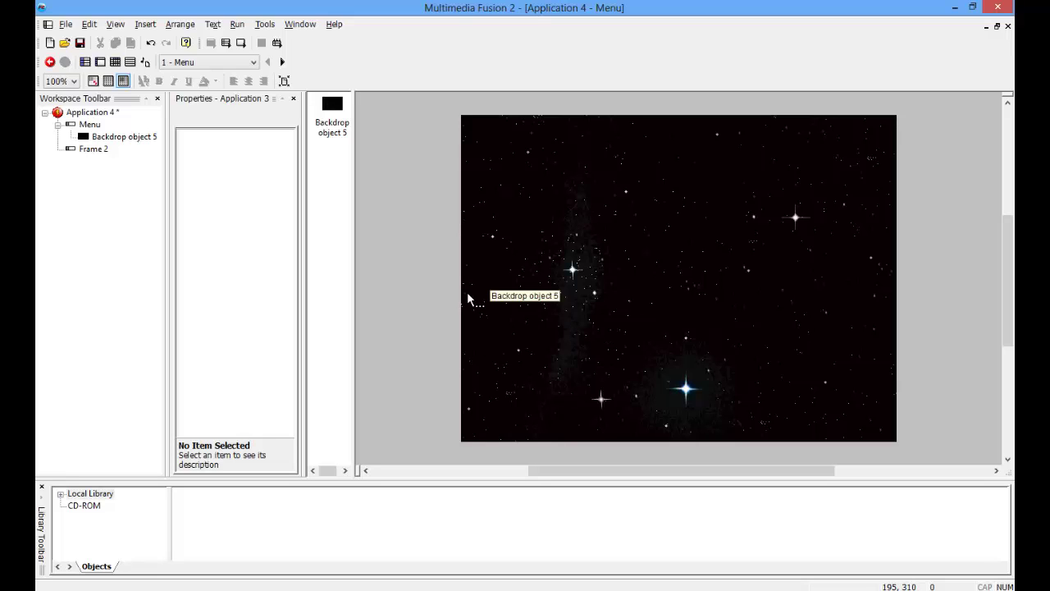